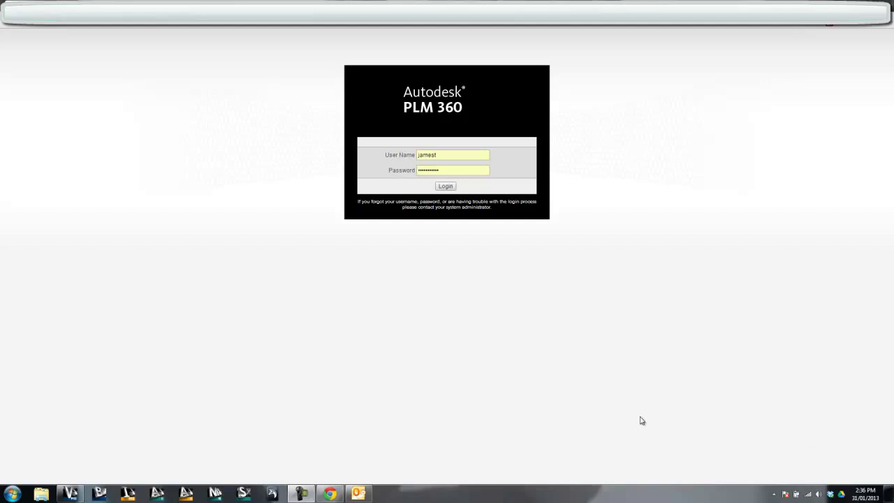
Re-enter the site owner account's password on the login page and select the user name.
click(448, 171)
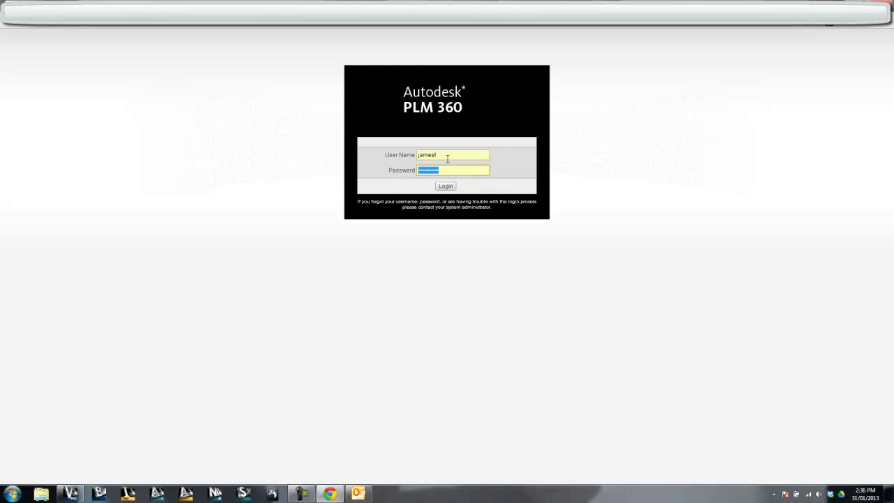
drag(448, 158, 417, 161)
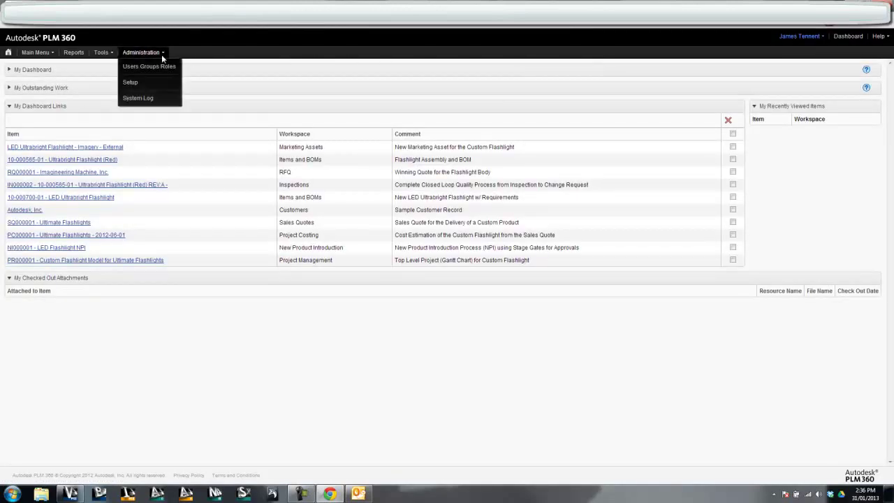
Open the Users Groups Roles page from the Administration menu, listing the three active users.
mouse_move(800, 40)
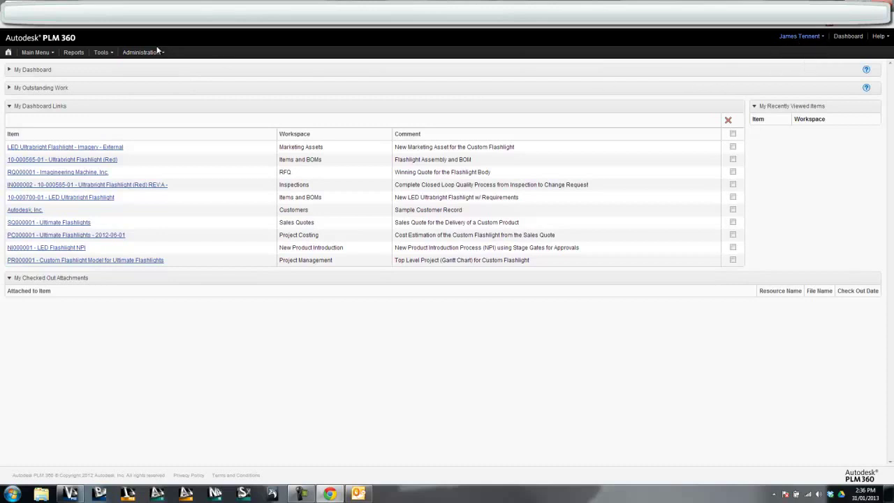
mouse_move(144, 60)
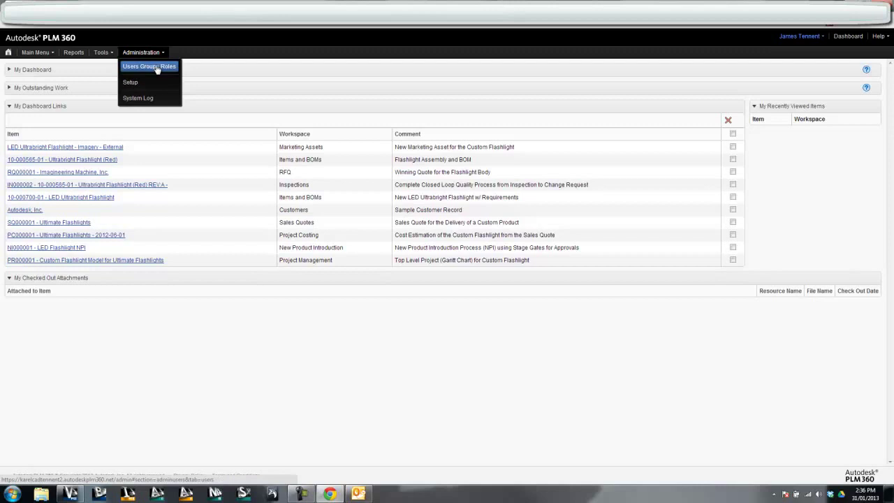
click(158, 67)
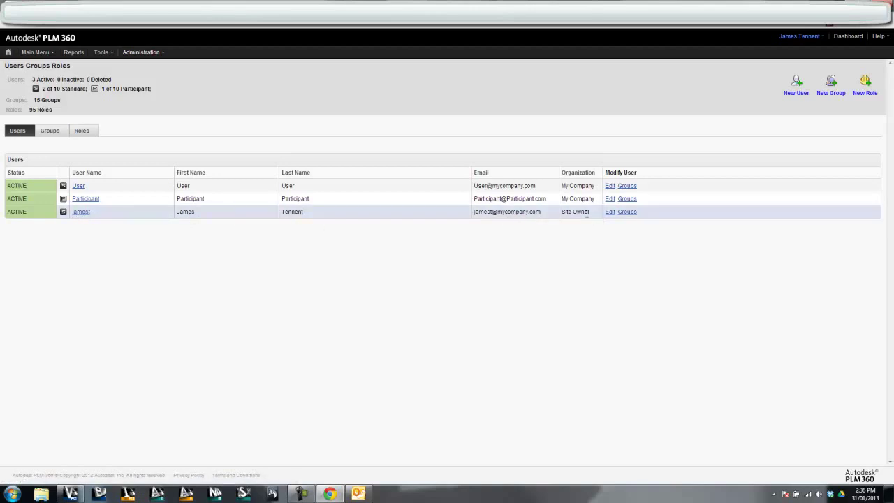
click(630, 212)
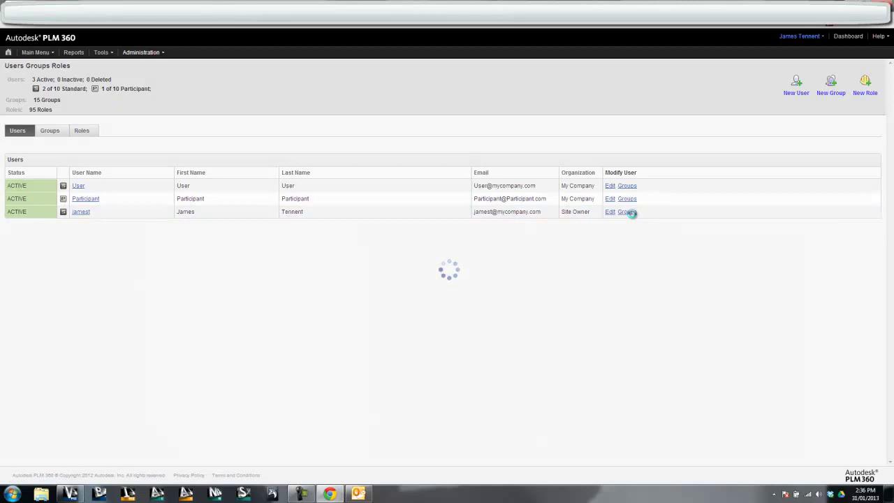
click(556, 213)
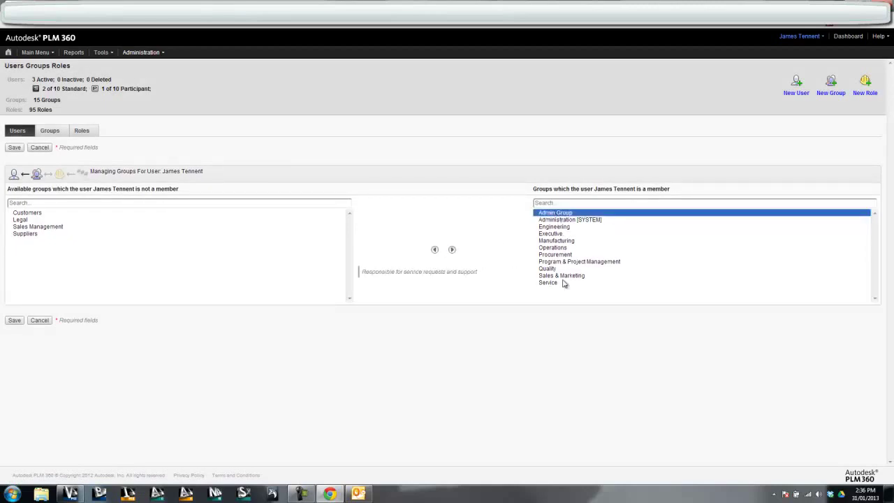
click(26, 214)
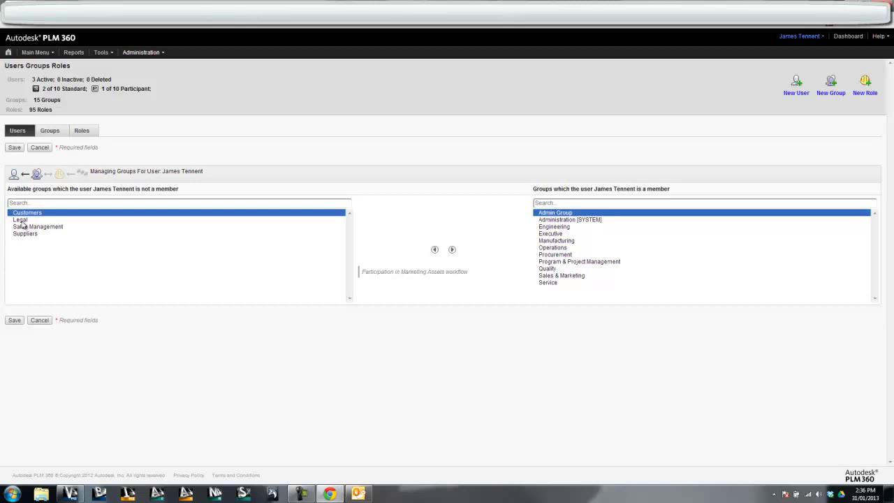
click(23, 227)
click(32, 234)
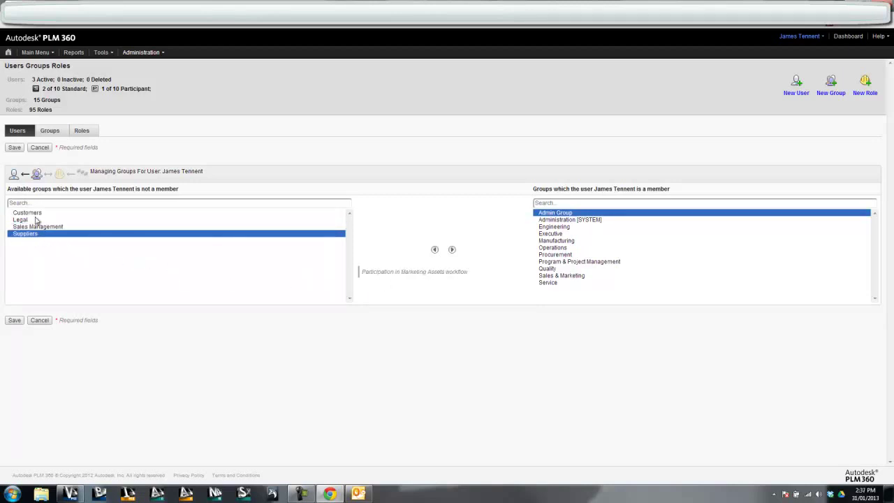
shift+click(60, 213)
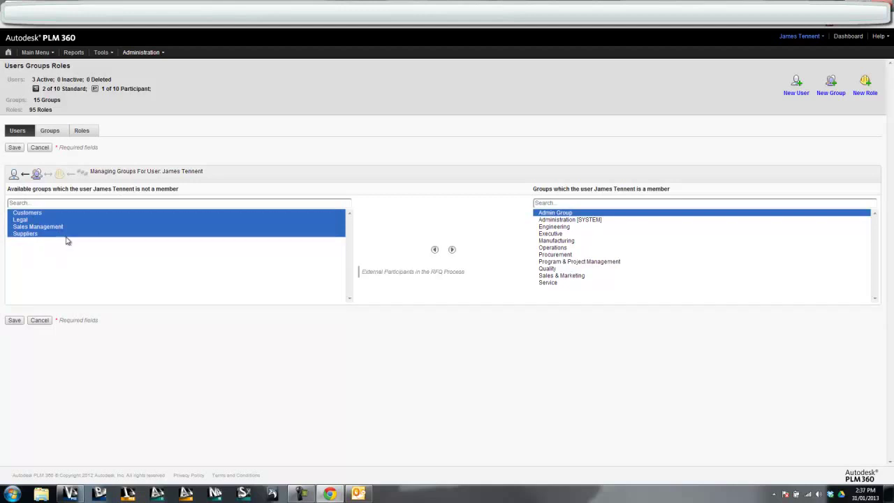
click(28, 227)
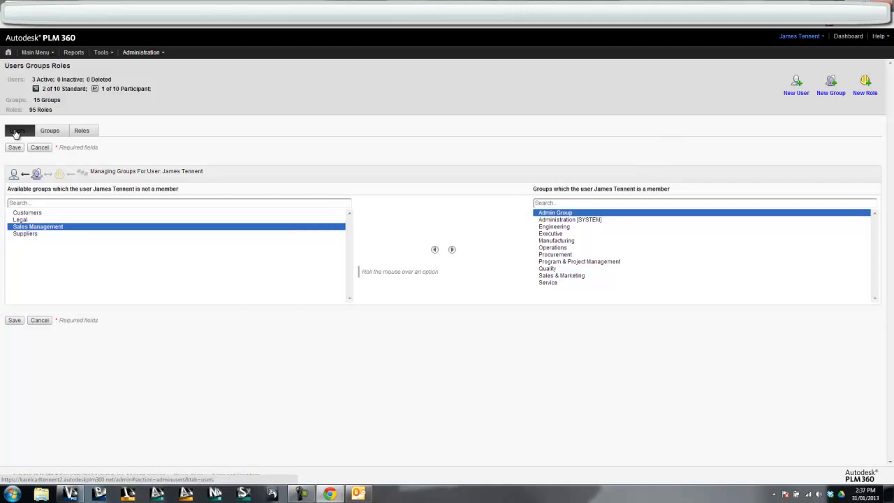
click(16, 132)
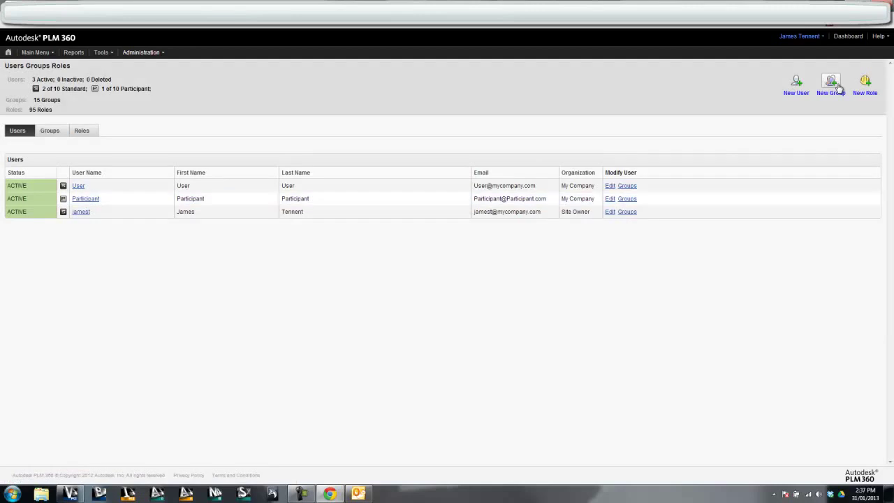
click(797, 85)
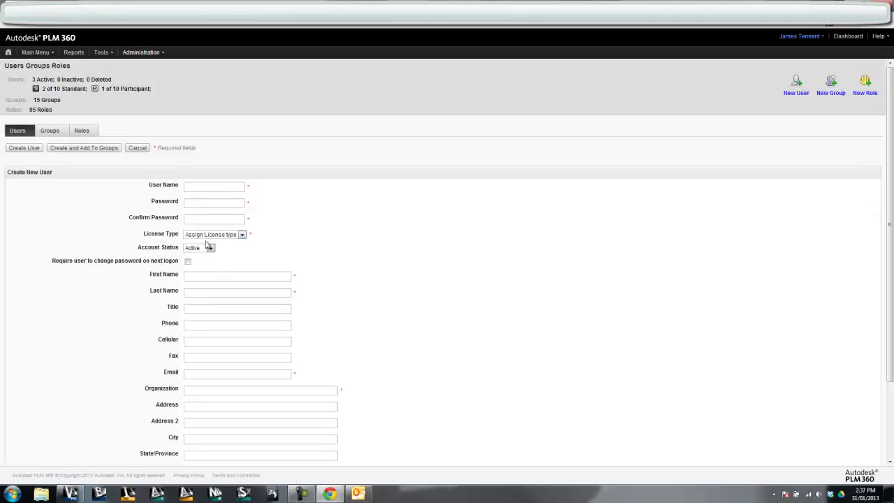
click(220, 236)
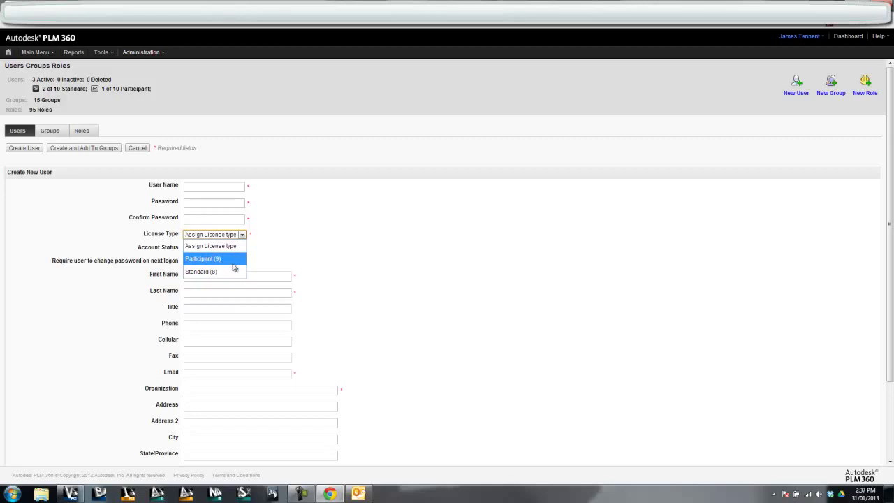
click(332, 250)
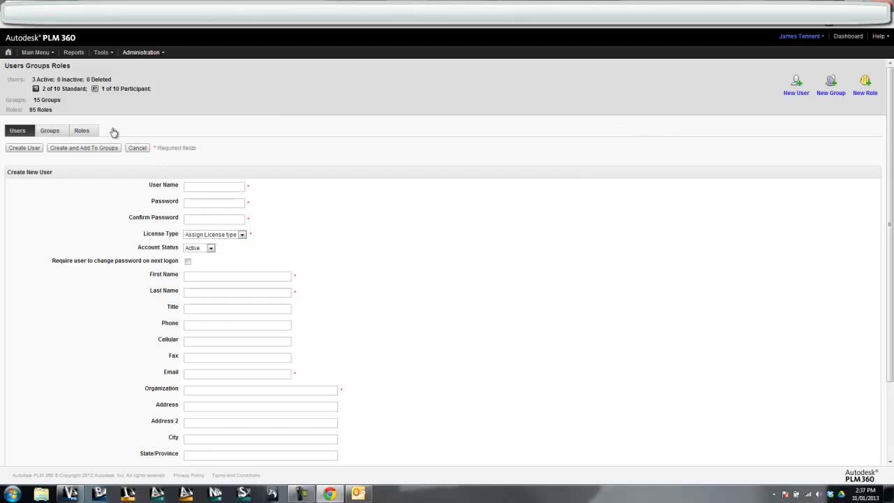
click(20, 132)
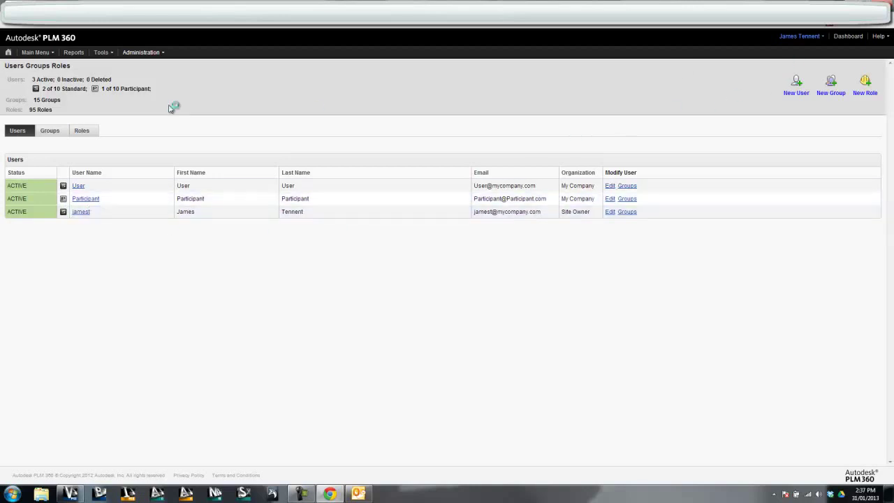
Go to Test > Test Change Orders and start a new change order record.
click(37, 53)
mouse_move(56, 204)
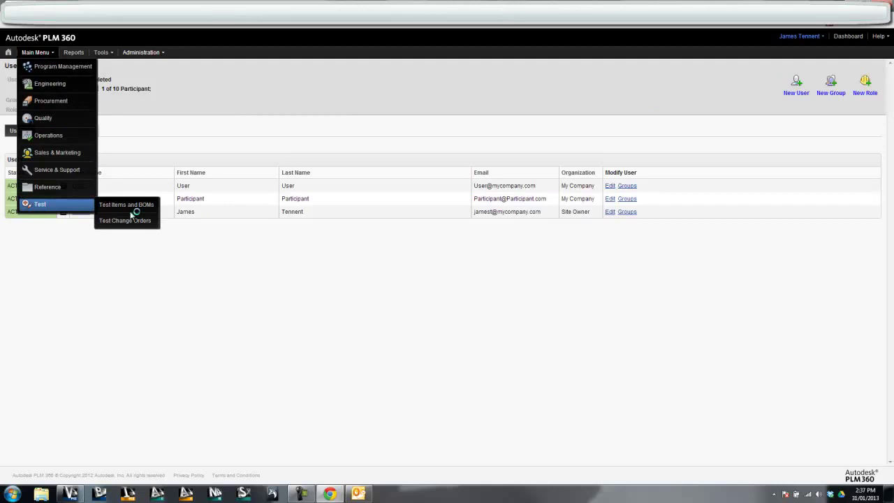
click(133, 221)
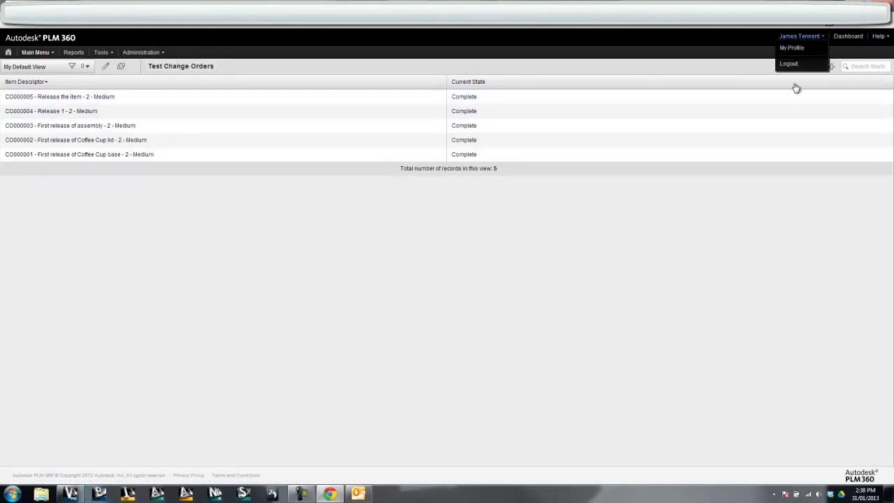
click(834, 70)
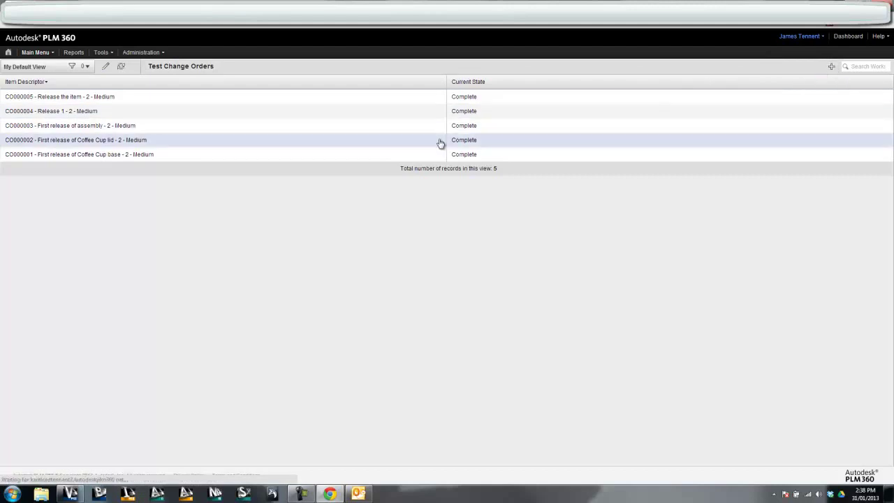
Title the change order 'Change me' with Type 3 - Marketing and Urgency 2 - Medium.
click(135, 97)
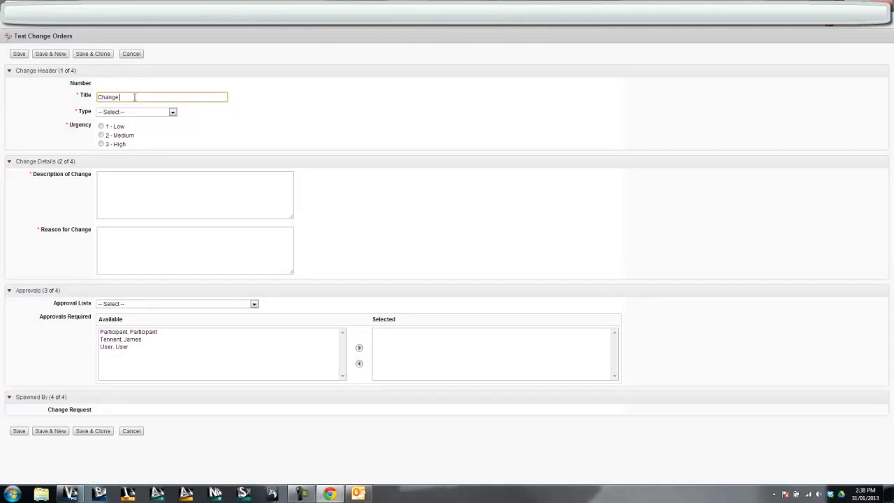
drag(135, 97, 96, 100)
key(ctrl+c)
click(153, 113)
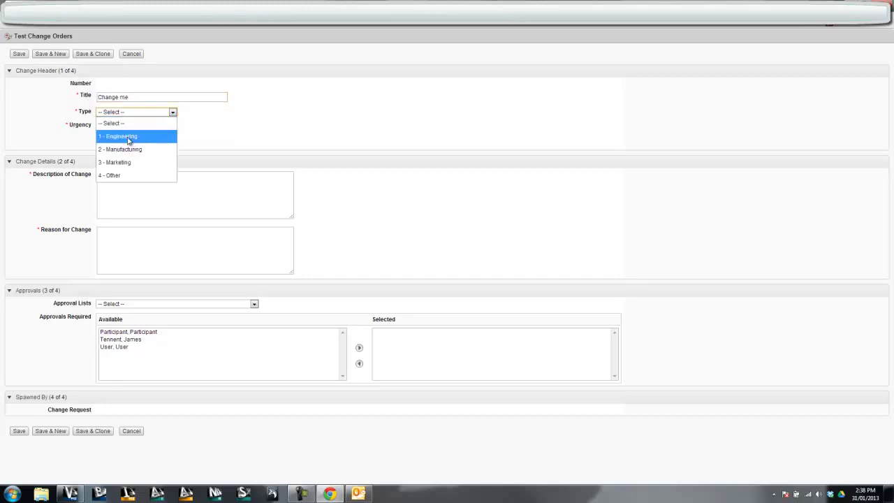
click(123, 163)
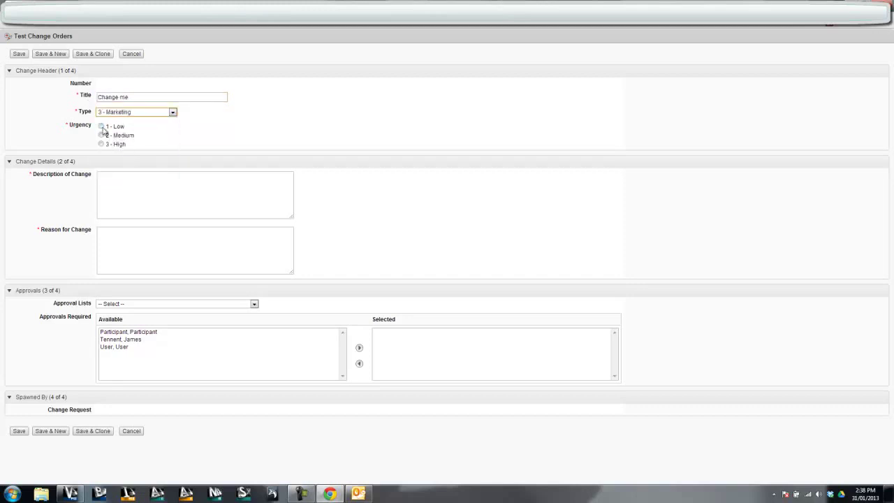
click(101, 136)
Fill Description and Reason for change with 'Change me' and save it as CO000006.
click(113, 180)
key(ctrl+v)
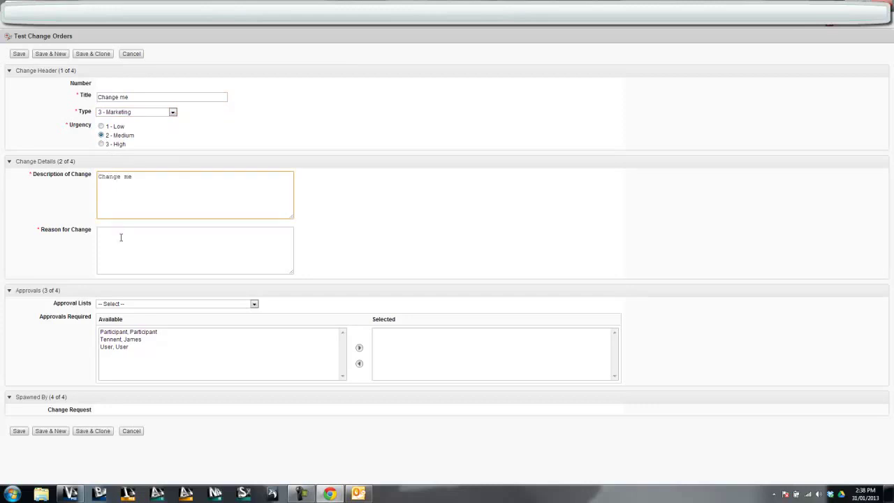
click(121, 237)
key(ctrl+v)
click(22, 432)
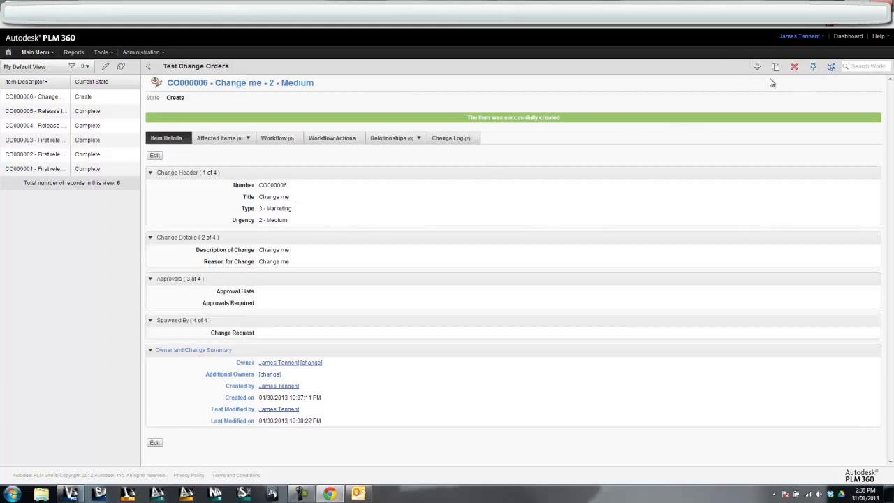
click(143, 52)
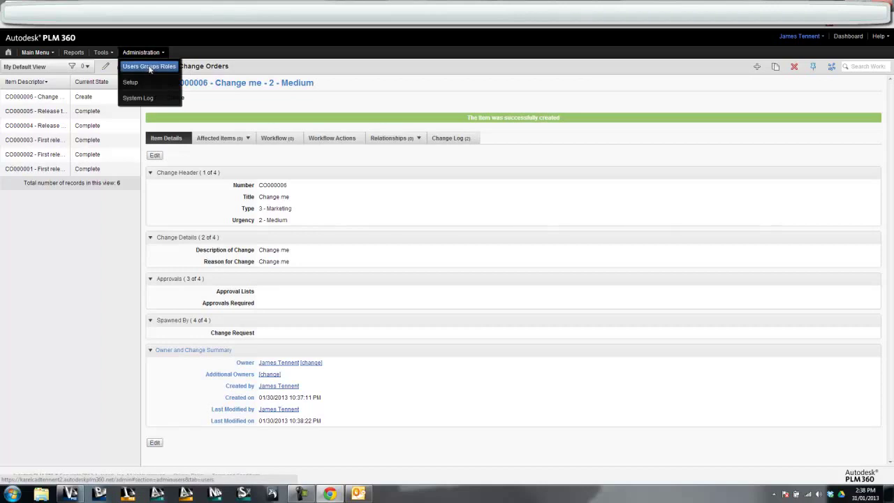
Open the Participant user's group memberships in Users Groups Roles and select all member groups.
right_click(149, 69)
click(183, 72)
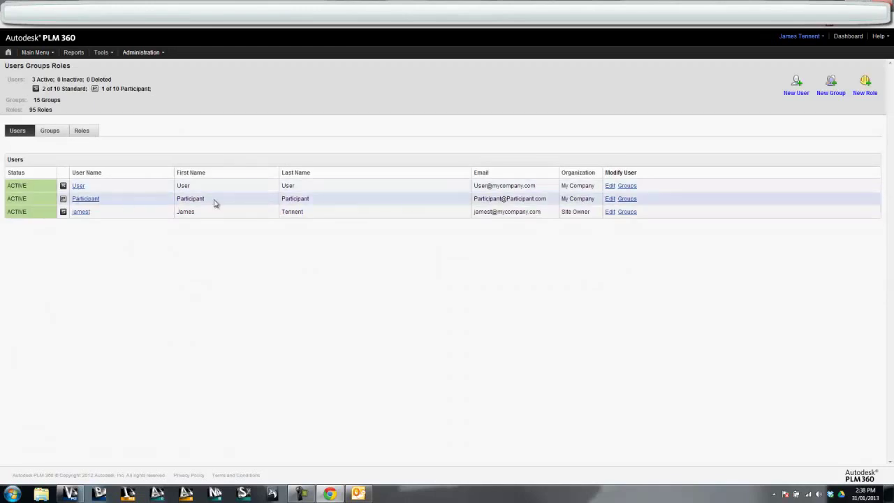
click(632, 200)
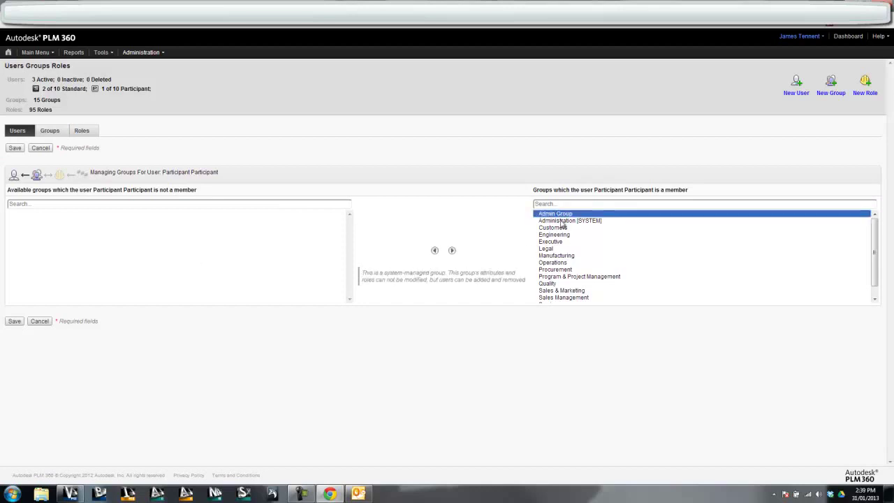
scroll(559, 266, down, 2)
key(ctrl+a)
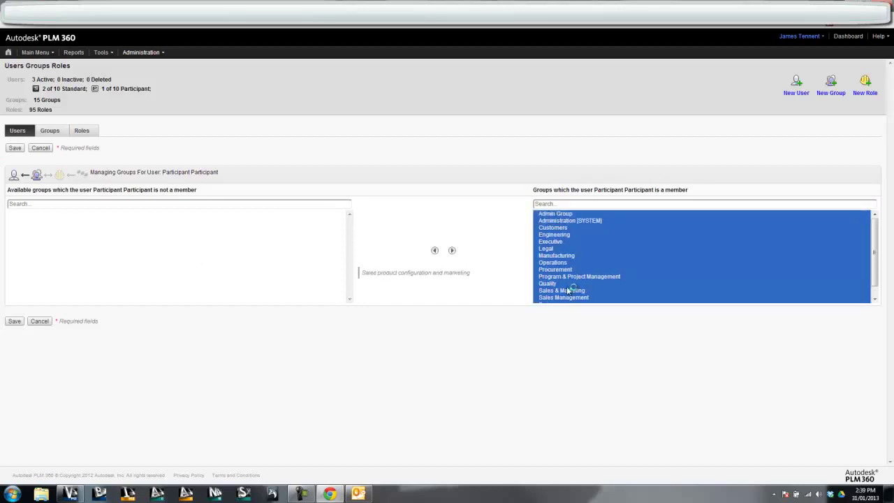
Check the Customers and Admin Group memberships, confirming the Participant belongs to every group.
click(574, 229)
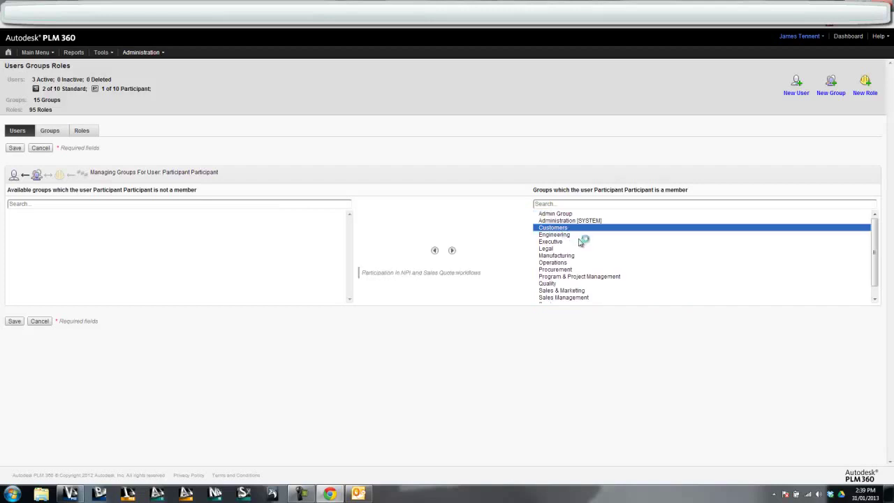
click(563, 213)
scroll(565, 265, down, 2)
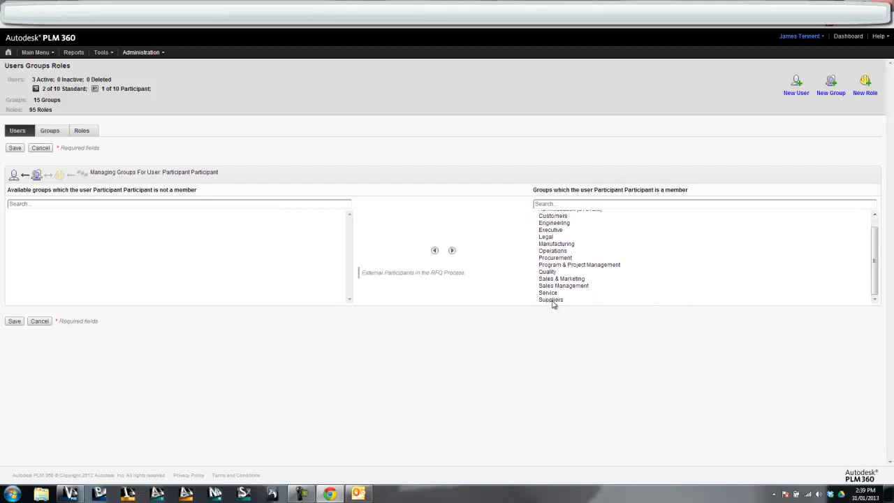
key(ctrl+a)
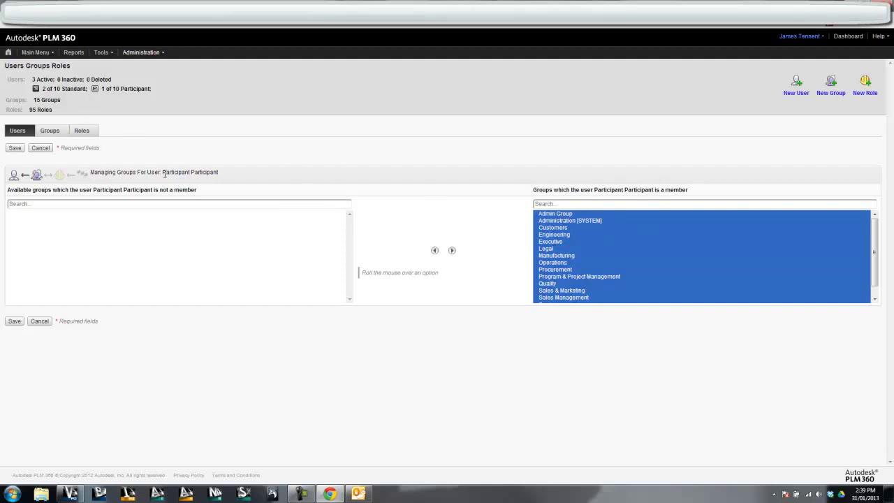
drag(163, 172, 194, 172)
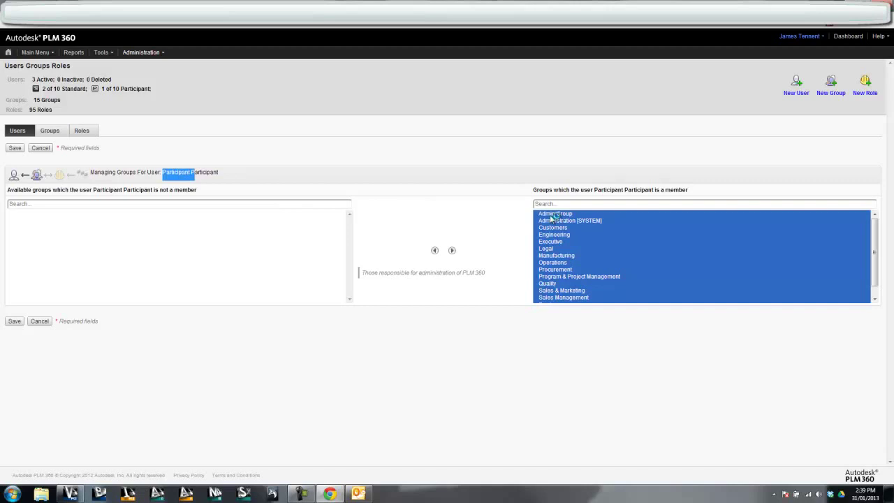
click(803, 35)
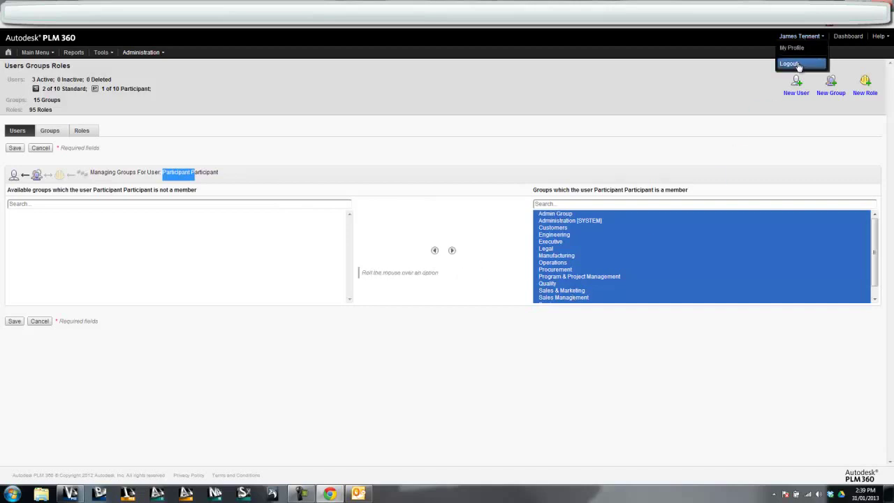
Log out and sign back in with the participant user's name and password.
click(796, 65)
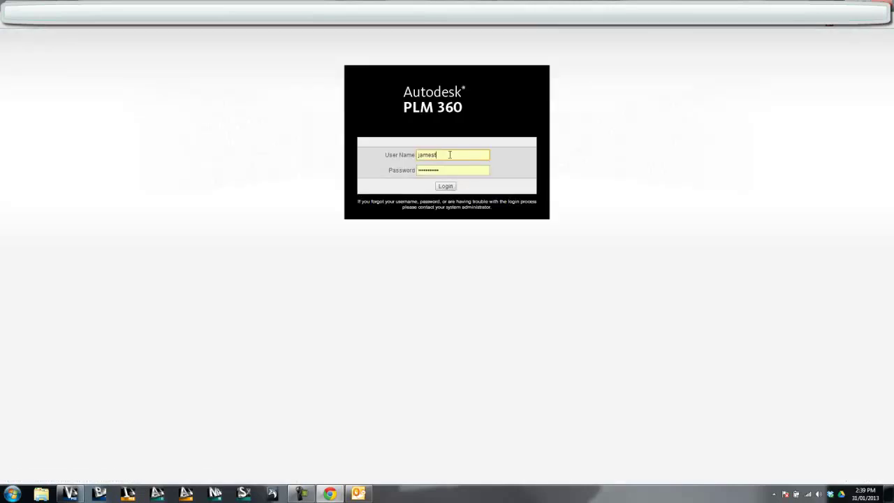
double_click(450, 154)
text(p)
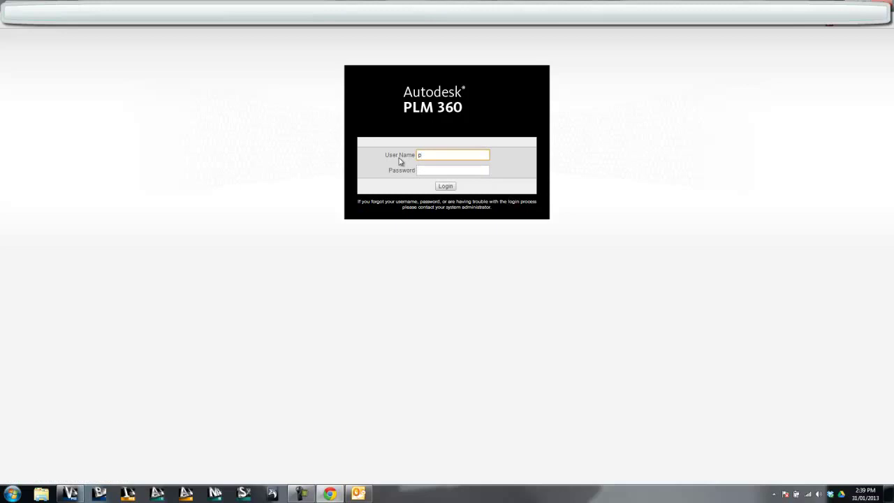
key(BackSpace)
text(Change me)
key(BackSpace)
text(pant)
key(Tab)
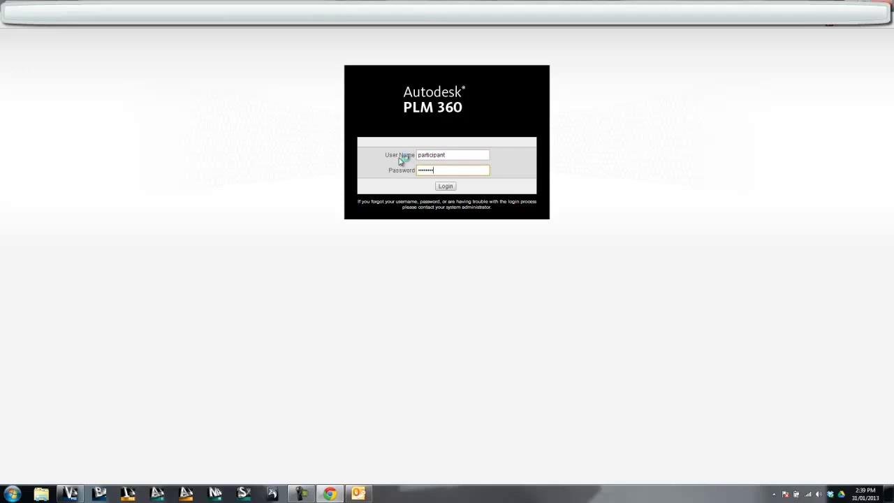
key(Return)
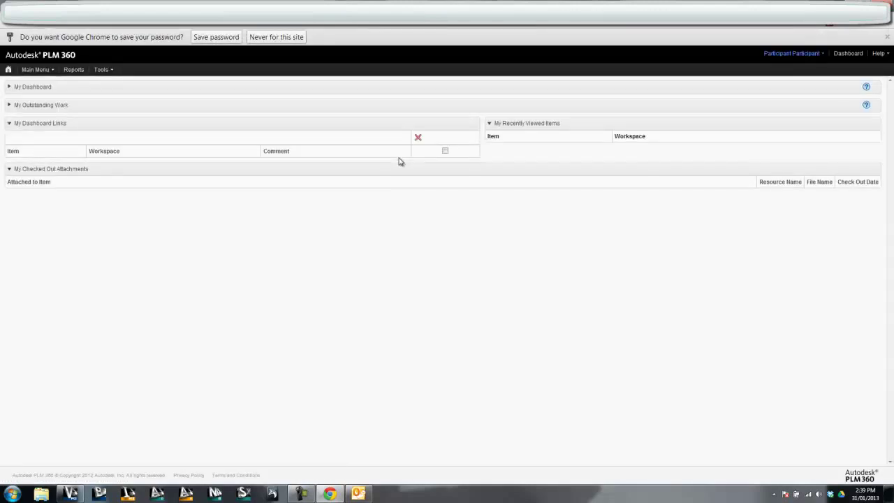
Dismiss Chrome's save-password bar and check the Main Menu and account options for Administration.
click(887, 36)
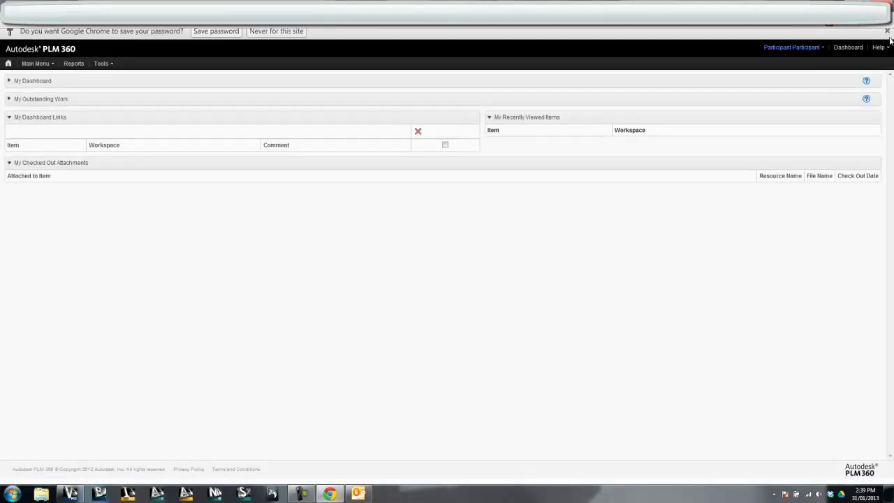
click(50, 54)
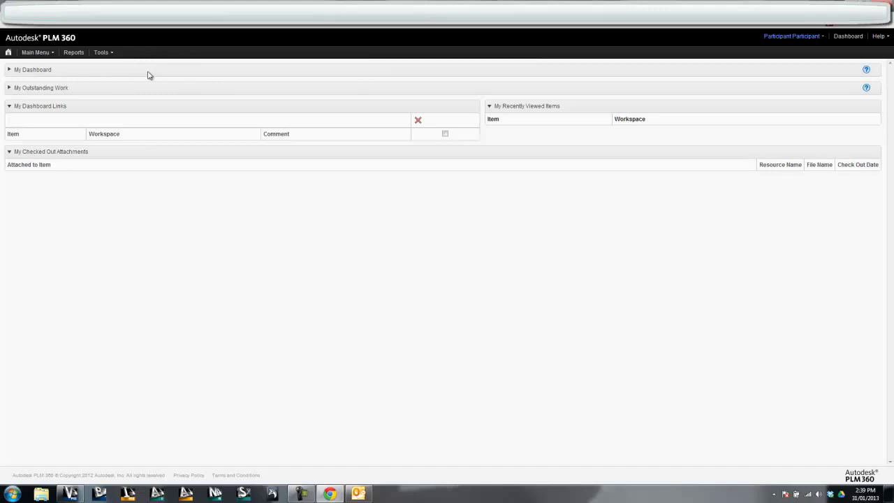
click(792, 39)
Open change order CO000006 'Change me' from the Test Change Orders list.
mouse_move(38, 53)
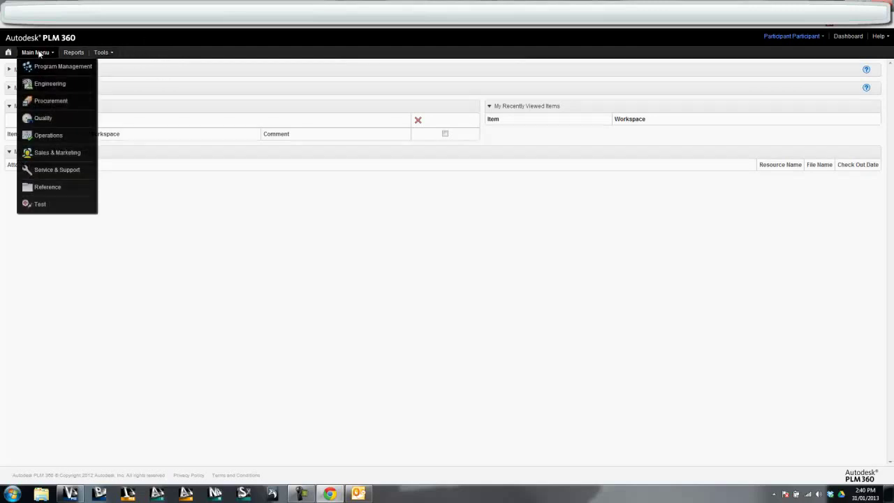
mouse_move(67, 203)
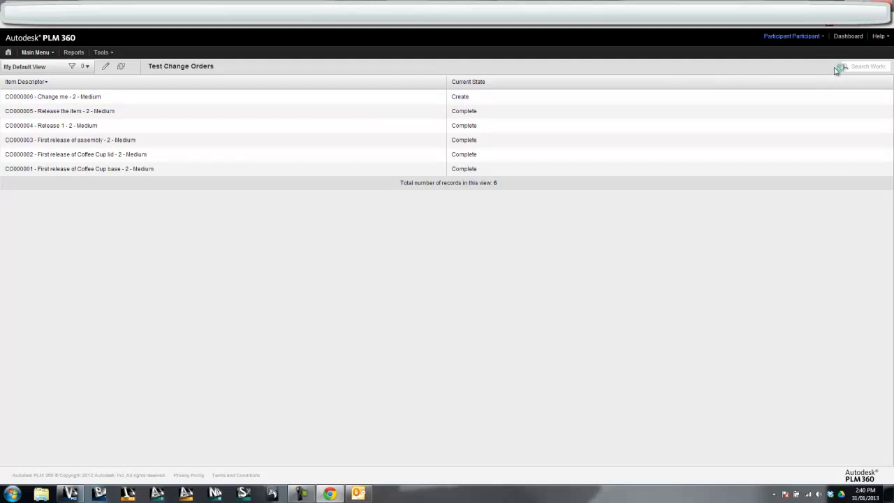
click(484, 96)
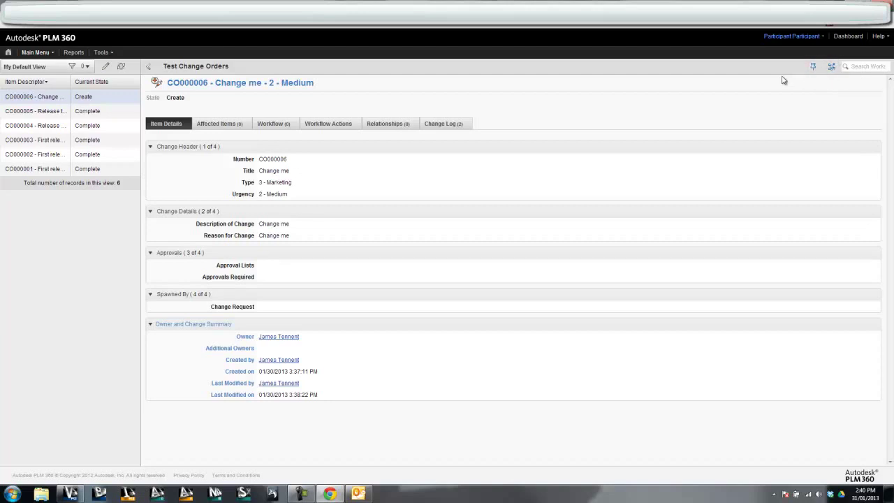
In Workflow Actions, run the 'Submit to review' transition to move CO000006 into Review.
click(338, 129)
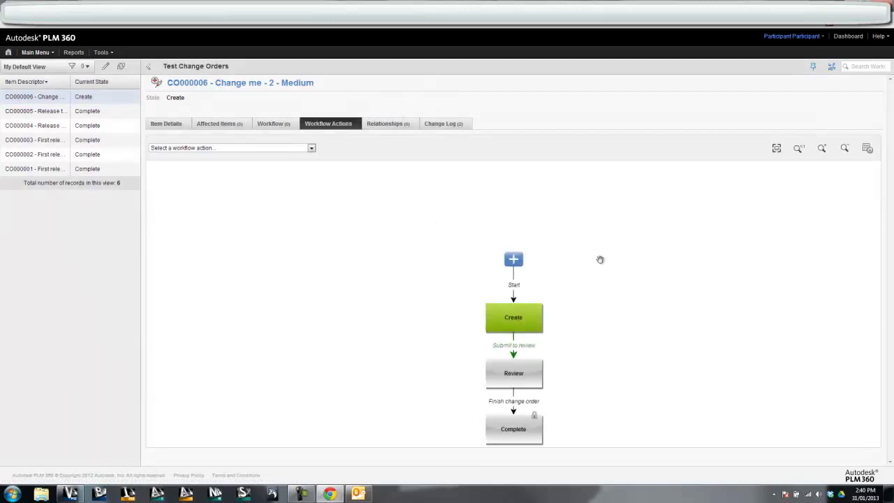
drag(593, 299, 589, 238)
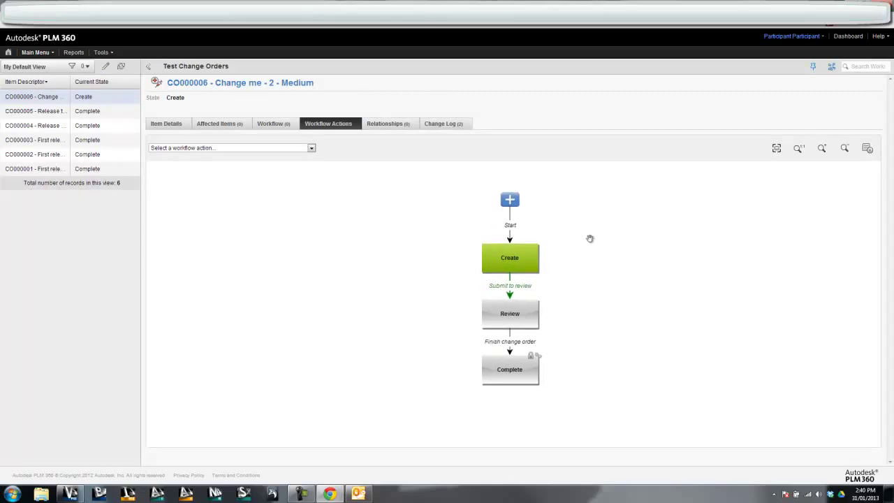
drag(581, 306, 582, 276)
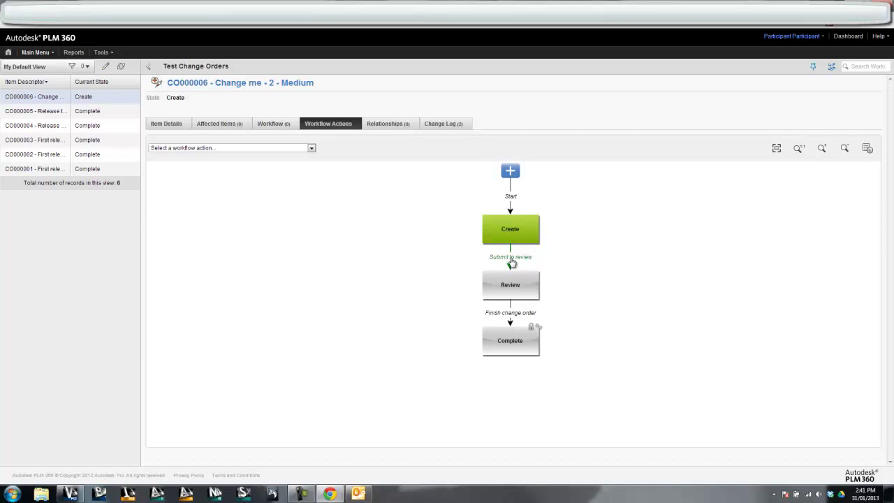
click(512, 262)
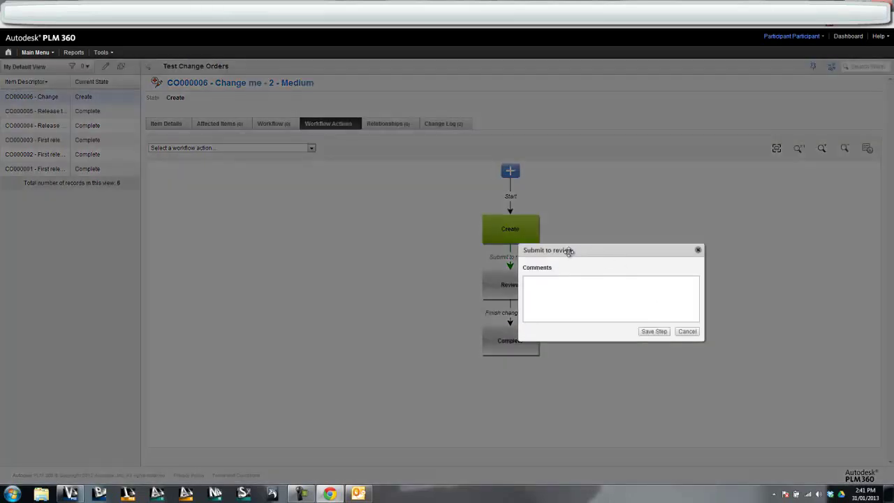
drag(570, 249, 598, 218)
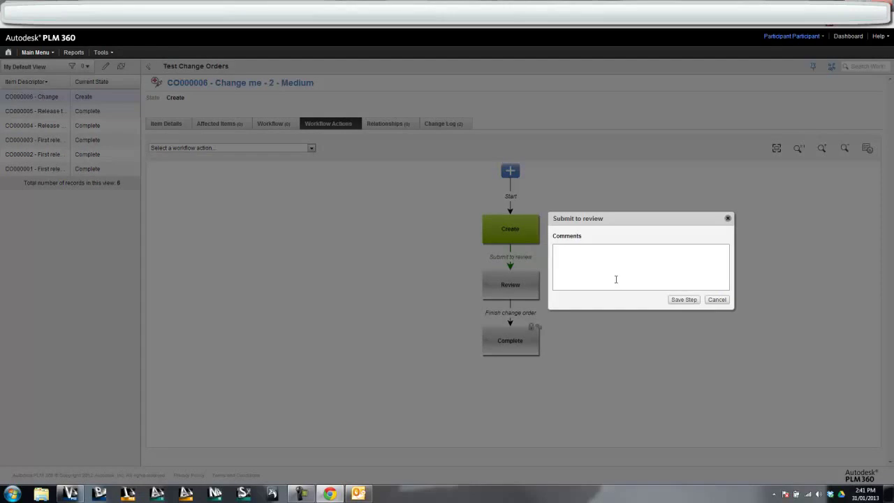
click(683, 300)
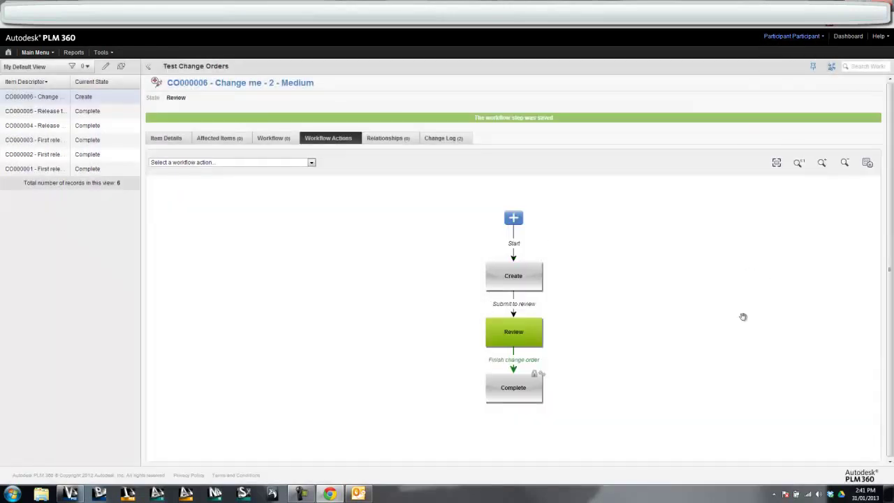
drag(659, 320, 618, 293)
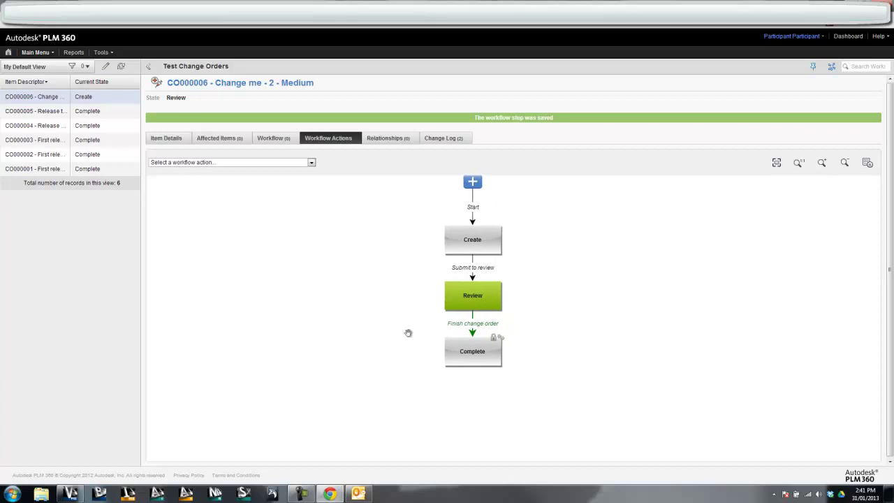